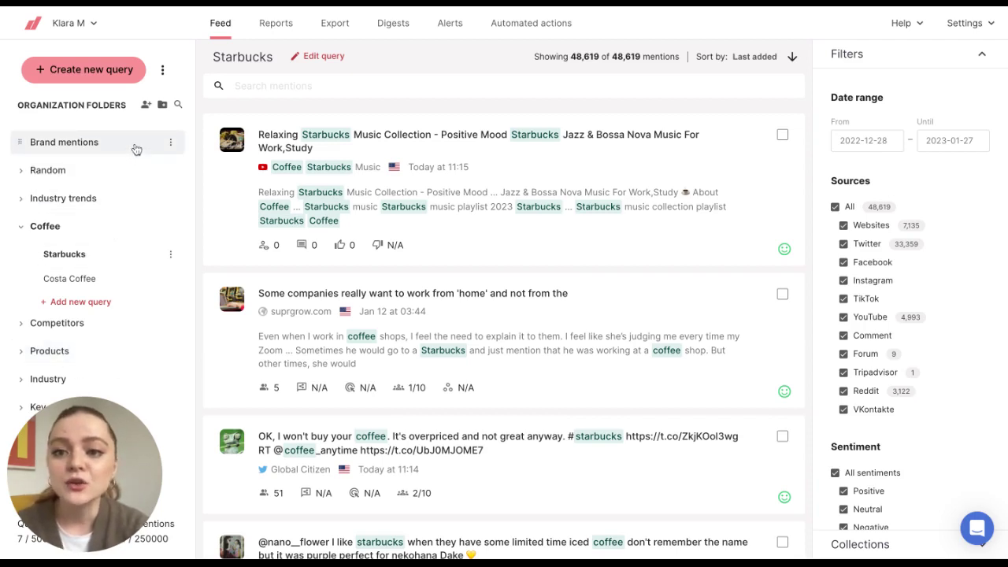
Step: Create a new organization folder using the suggested name Customers
left_click(163, 104)
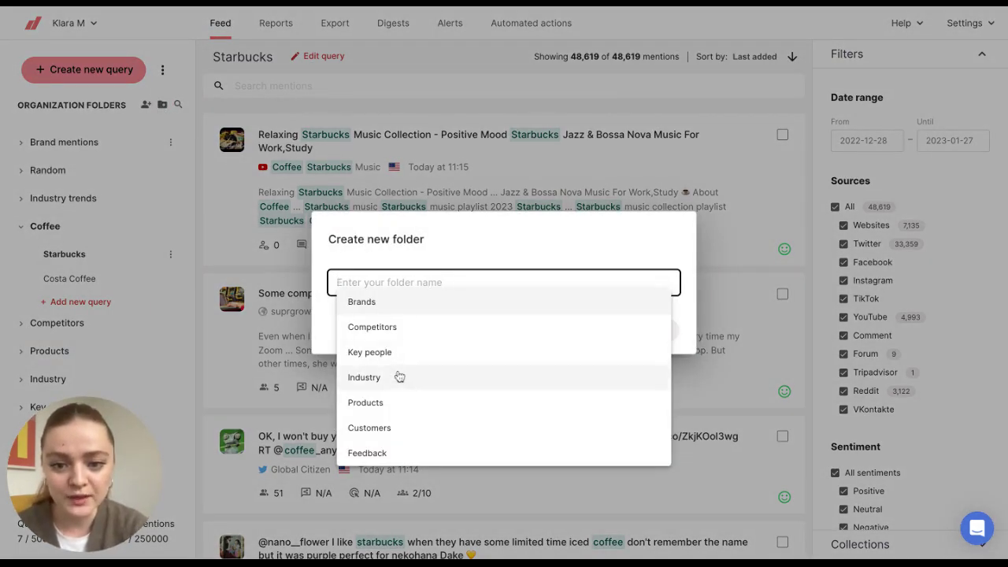
left_click(386, 430)
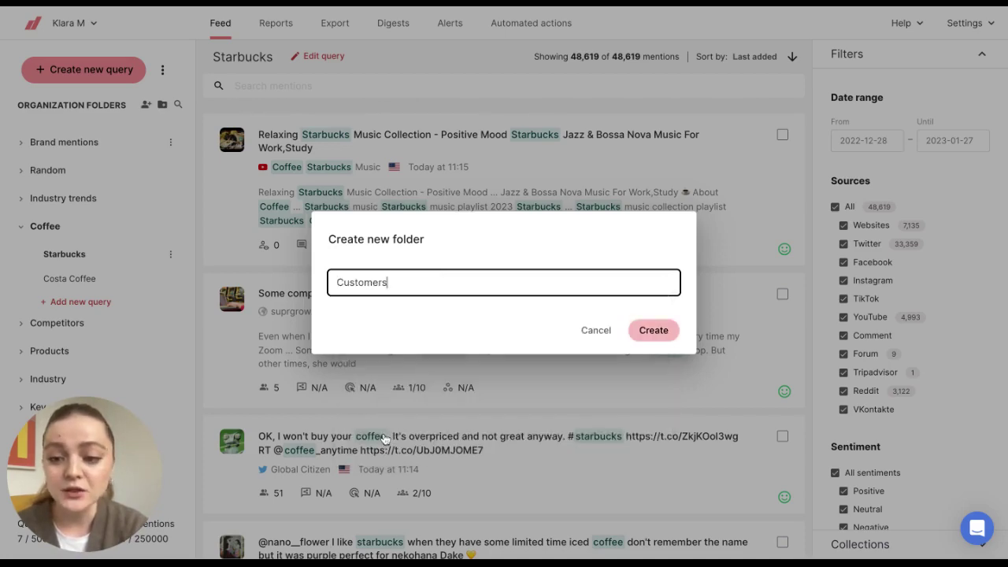
left_click(660, 329)
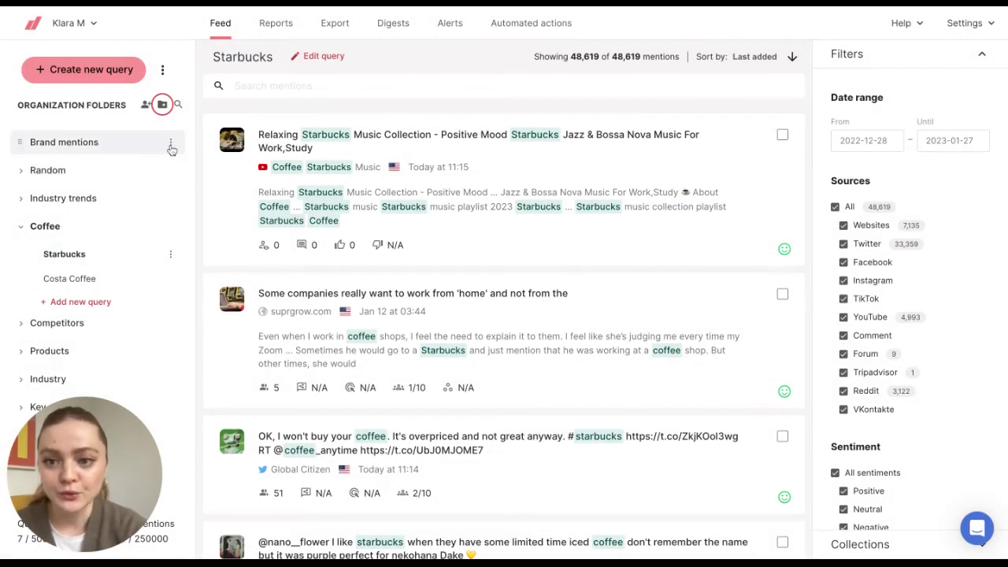
Step: Change the sharing of the Brand mentions folder from the whole organization to Team and save it
left_click(170, 143)
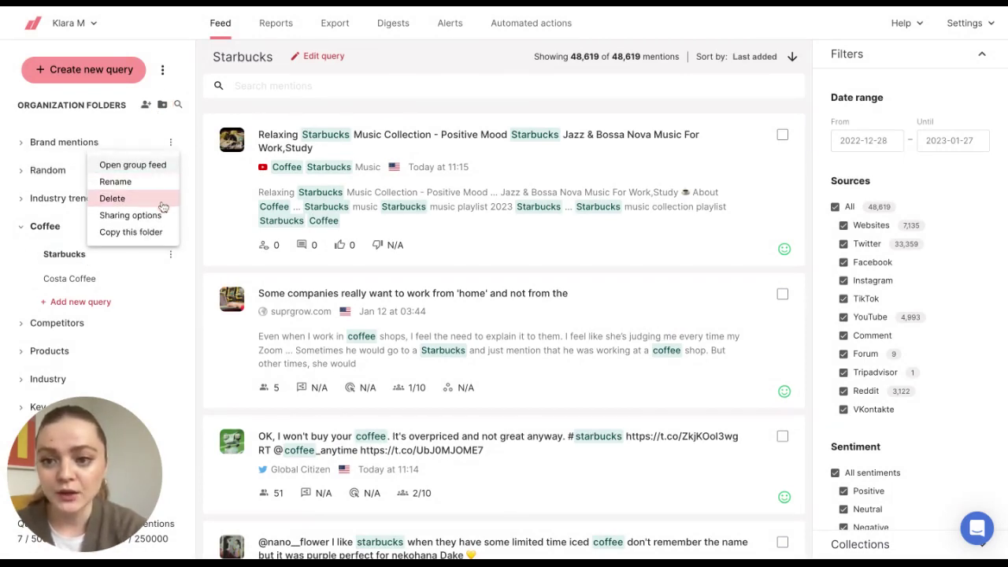
left_click(130, 215)
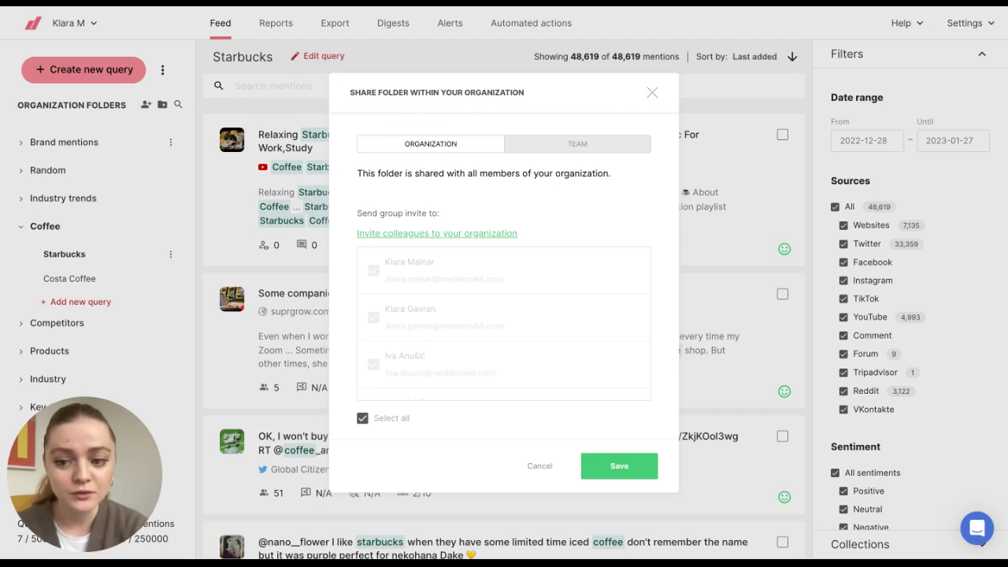
left_click(575, 149)
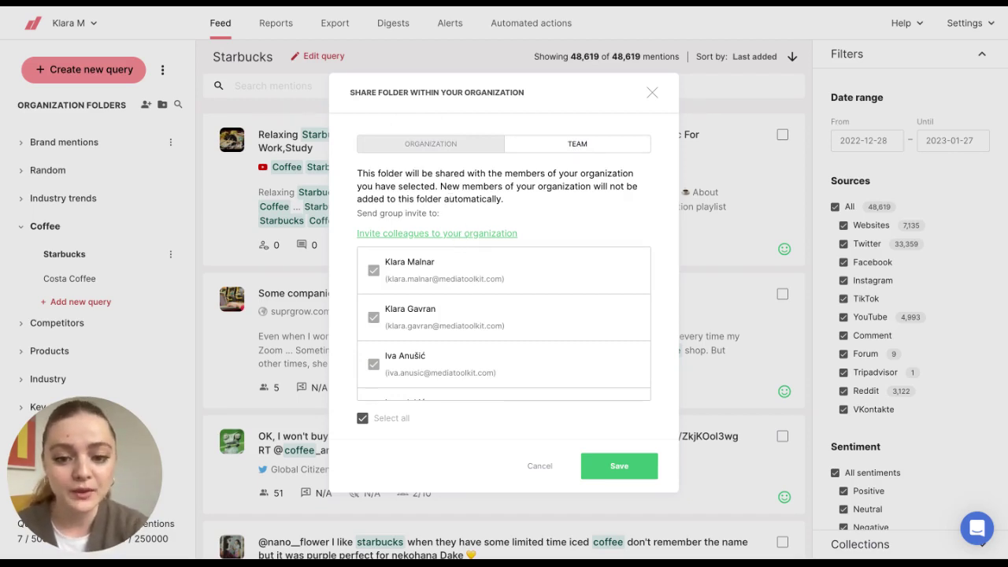
left_click(617, 466)
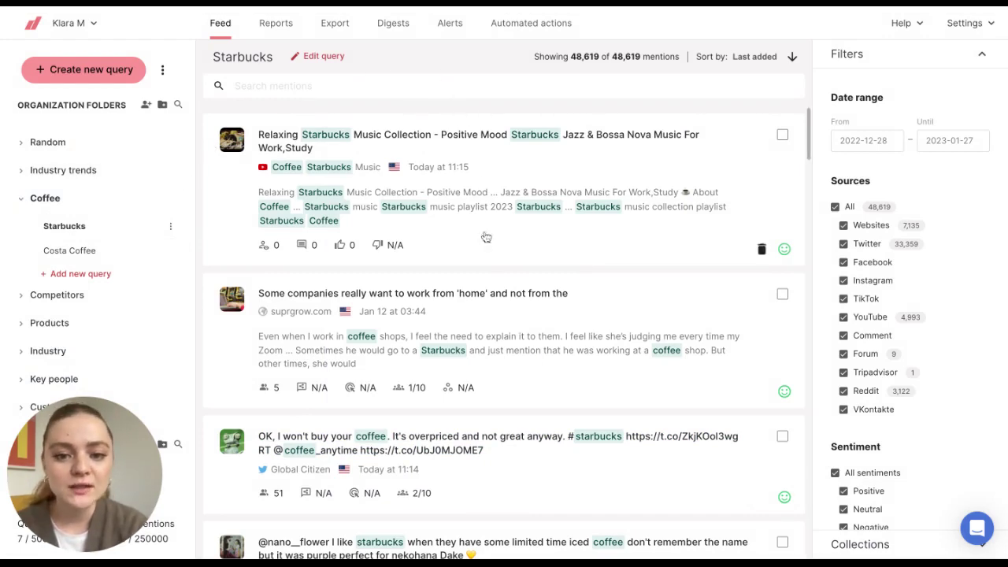
Step: Set the sentiment of the Starbucks feed's second mention, "Some companies really want to work from 'home' and not from the", to Negative
scroll(482, 332, "down", 1)
scroll(482, 332, "down", 15)
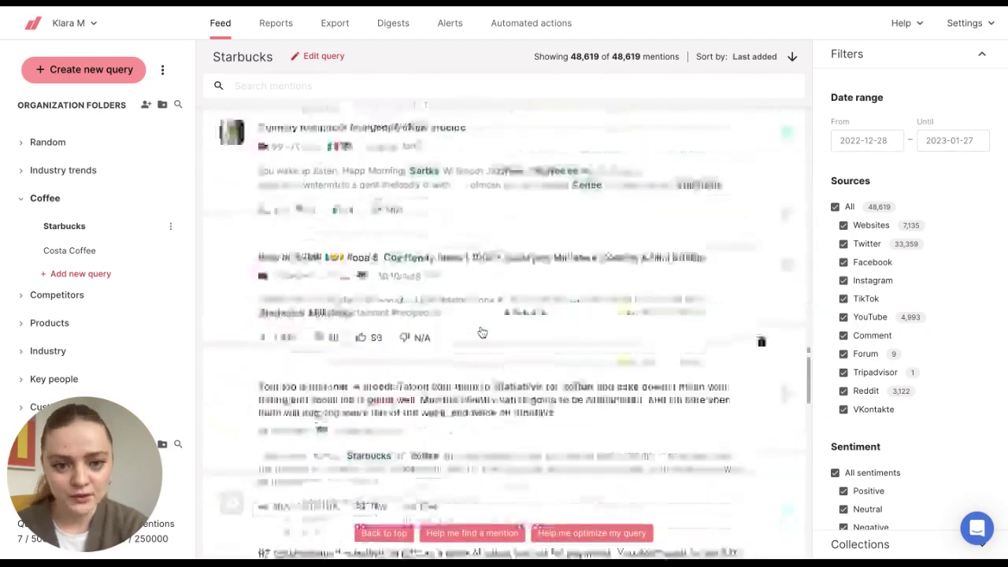
scroll(504, 330, "up", 15)
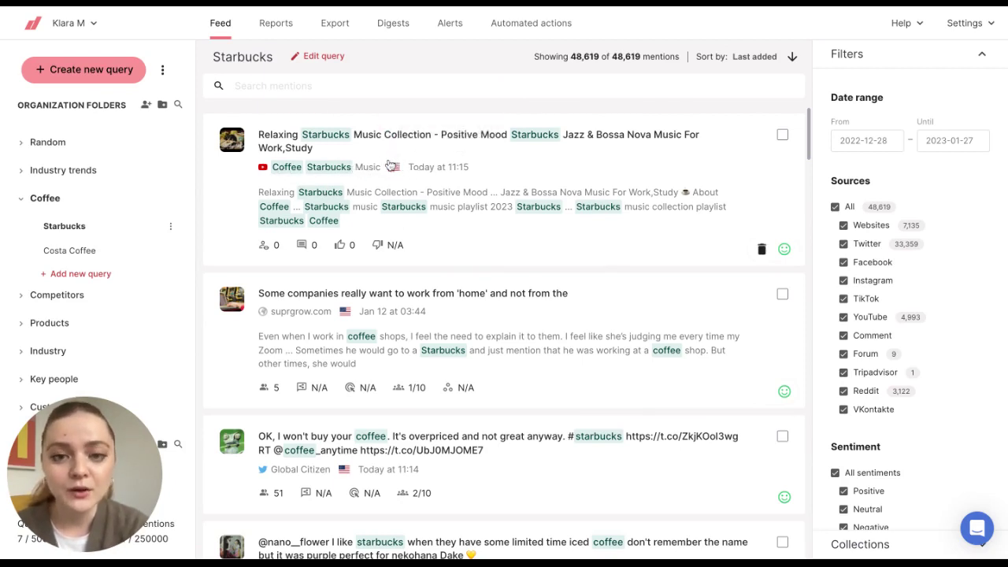
mouse_move(419, 168)
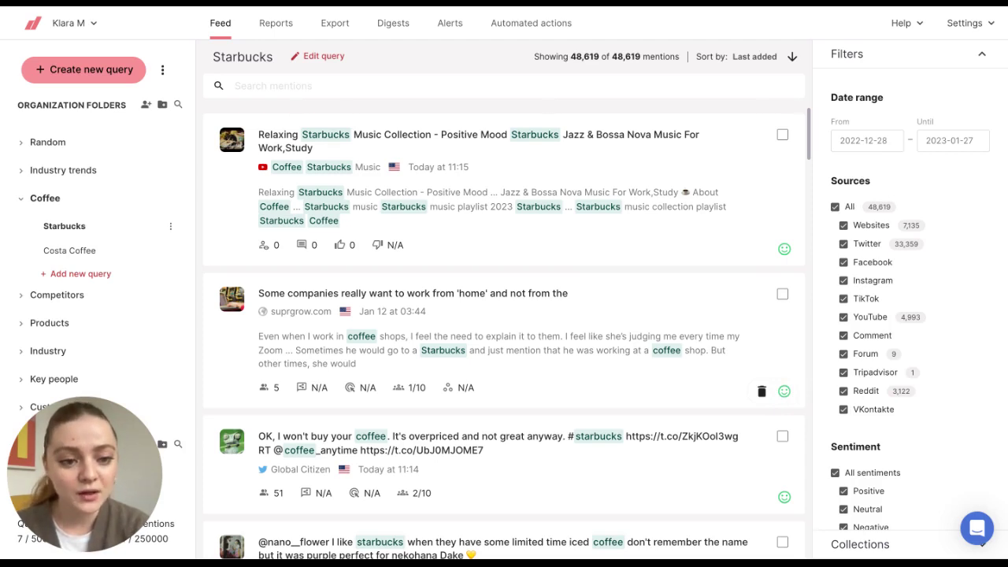
left_click(783, 391)
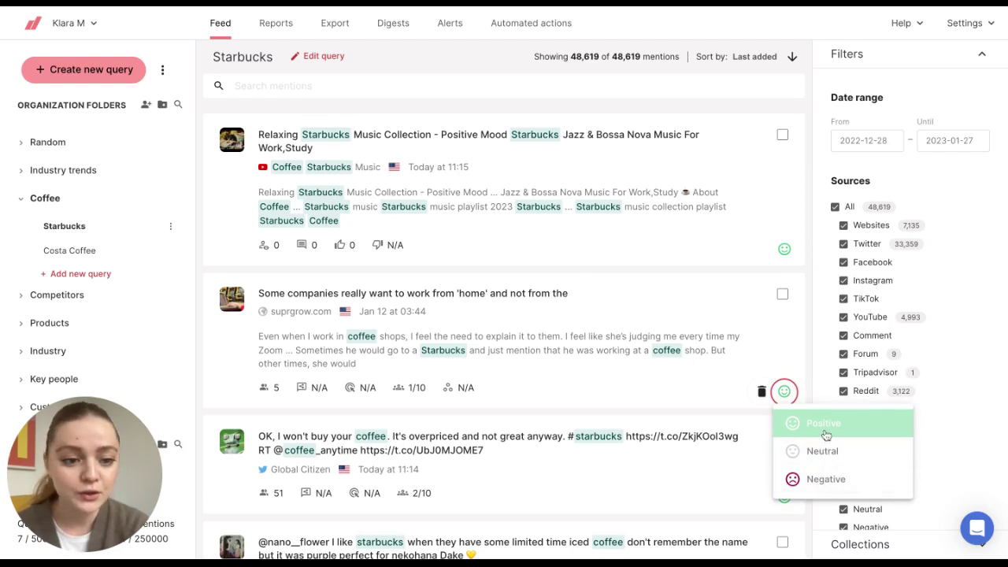
left_click(808, 482)
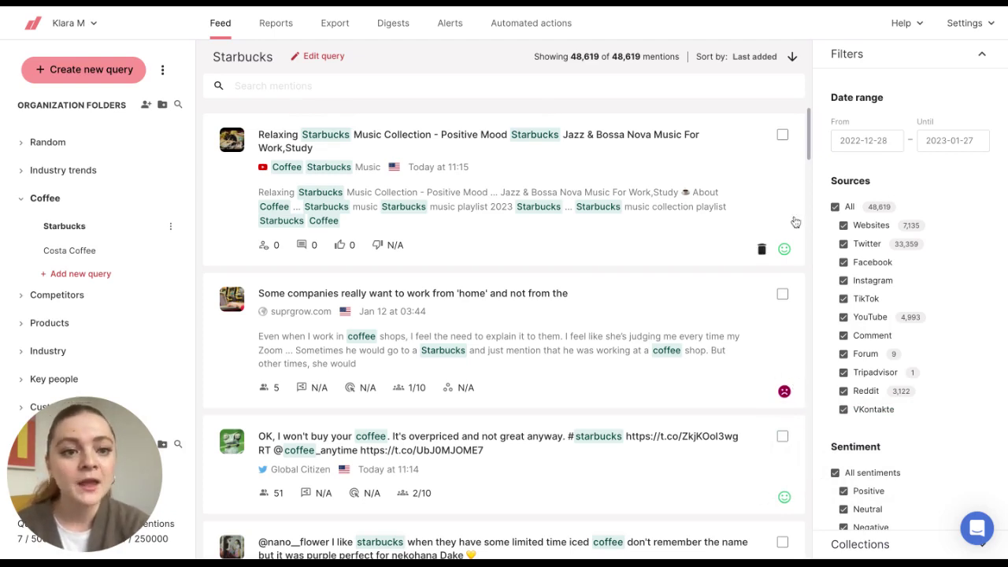
Step: Select the first three mentions in the Starbucks feed and clear the selection again
left_click(782, 135)
left_click(782, 293)
left_click(783, 438)
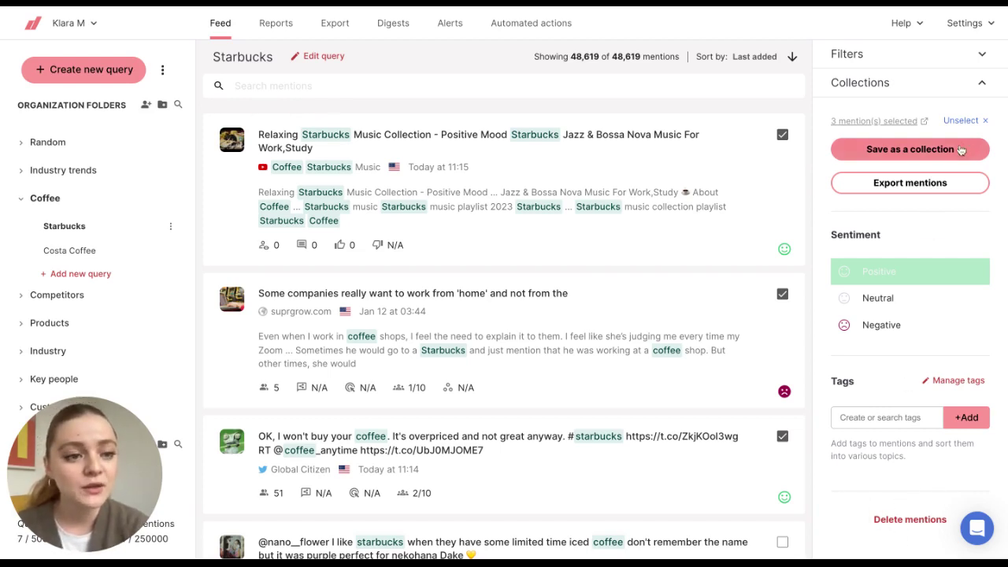
left_click(963, 121)
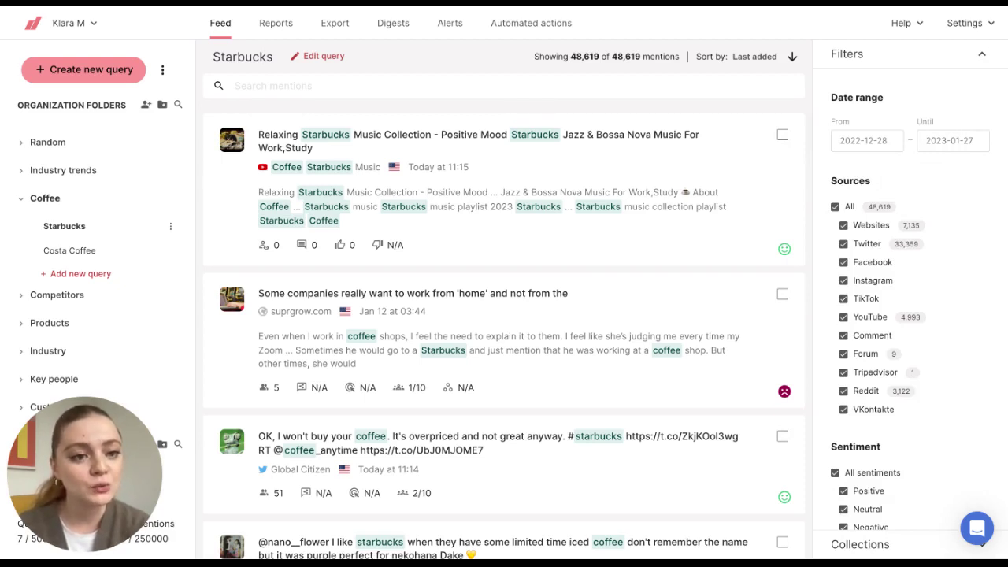
Step: Filter the Starbucks feed to the preset date range This month
left_click(873, 142)
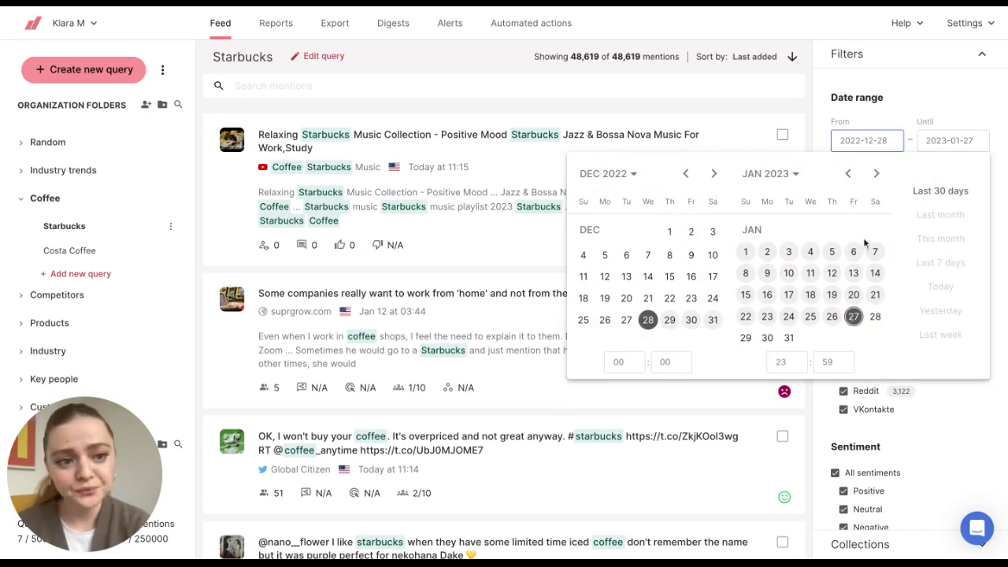
left_click(938, 240)
left_click(921, 84)
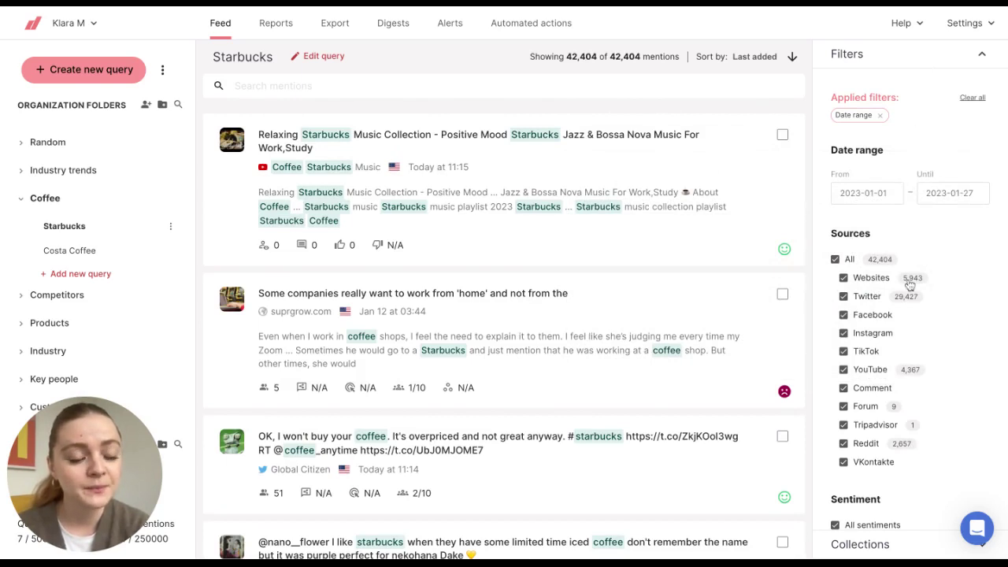
Step: Limit the feed's sources to Websites and Twitter only
scroll(910, 286, "down", 3)
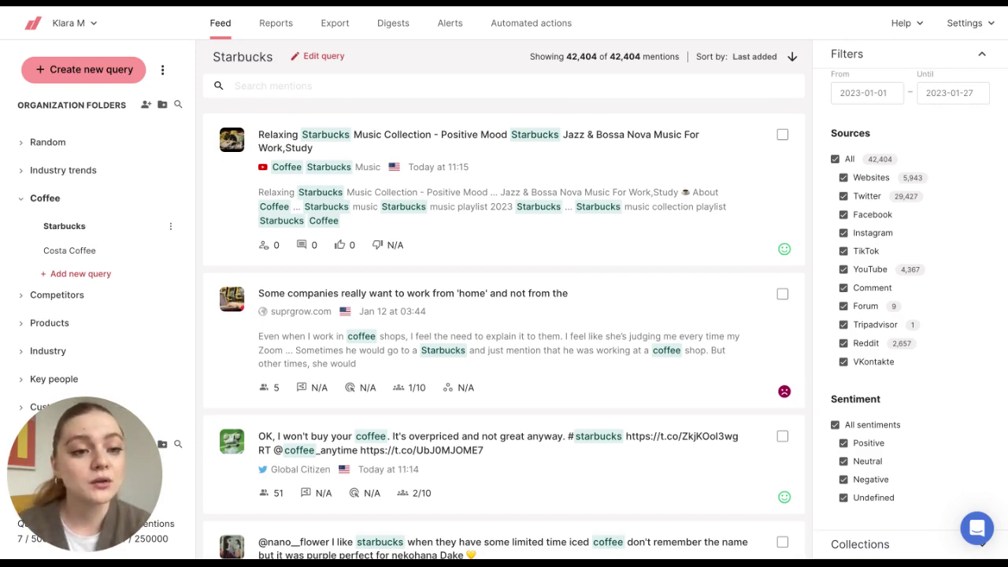
left_click(836, 160)
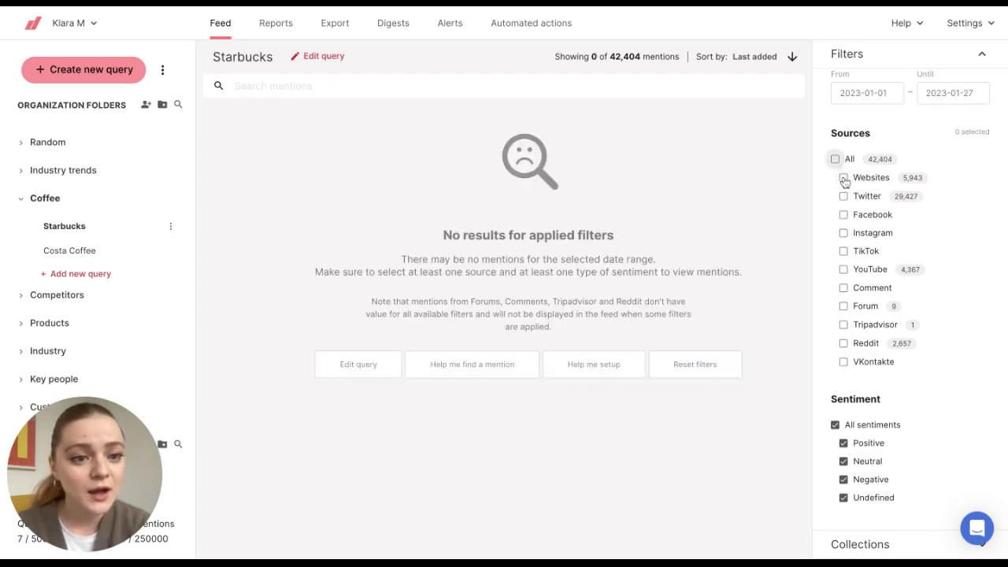
left_click(844, 178)
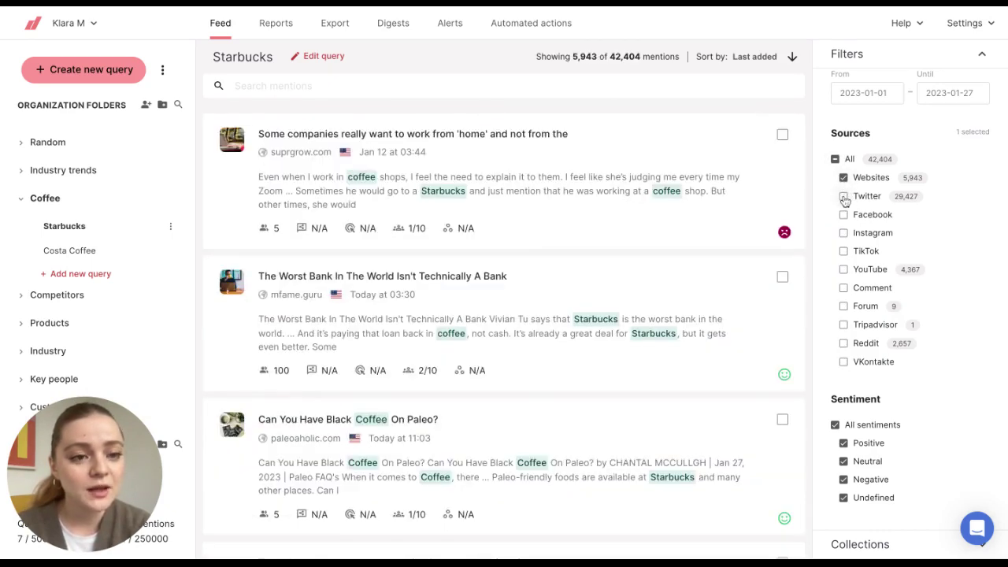
left_click(844, 196)
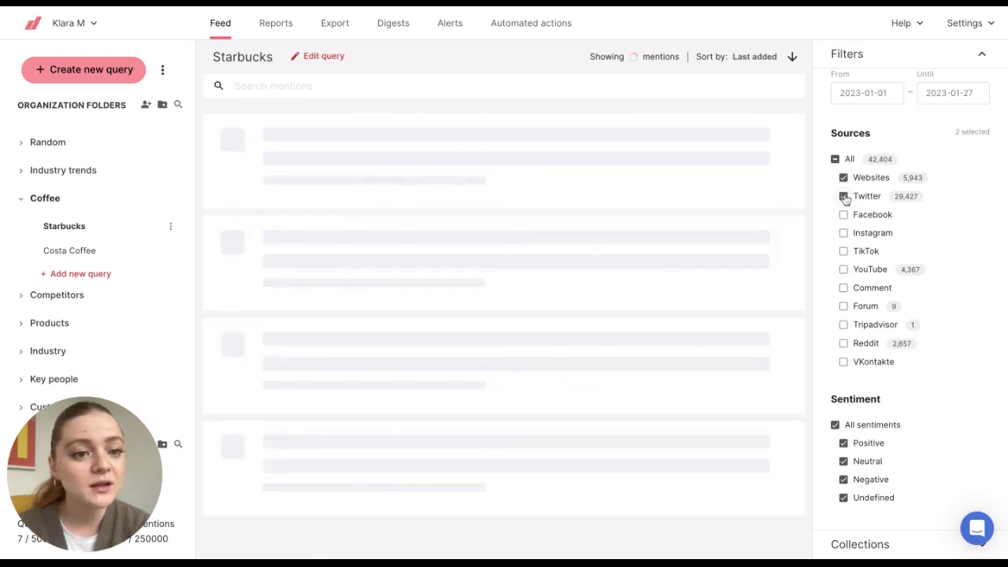
Step: Restrict the feed's sentiment filter to Positive mentions only
scroll(890, 229, "down", 2)
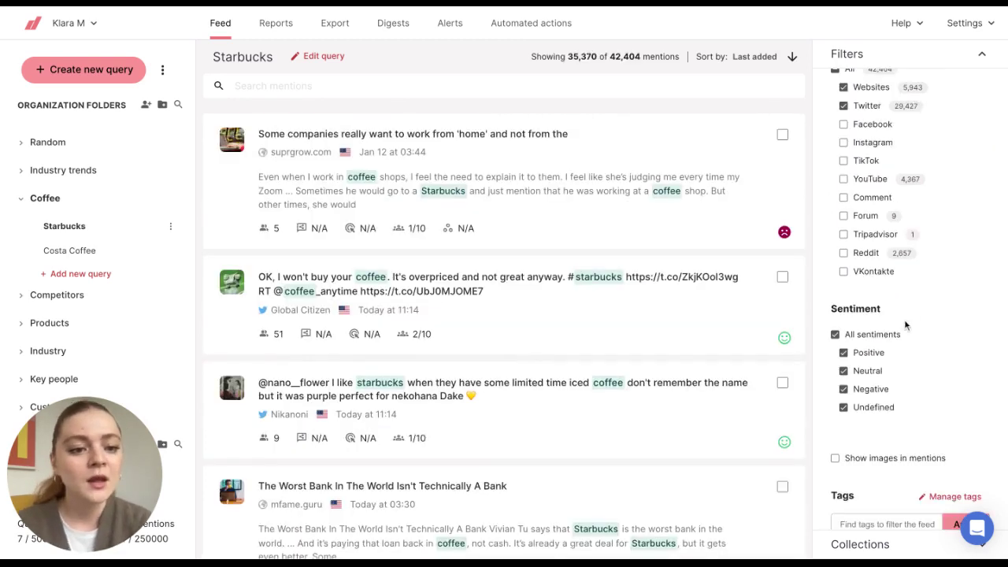
scroll(906, 325, "down", 1)
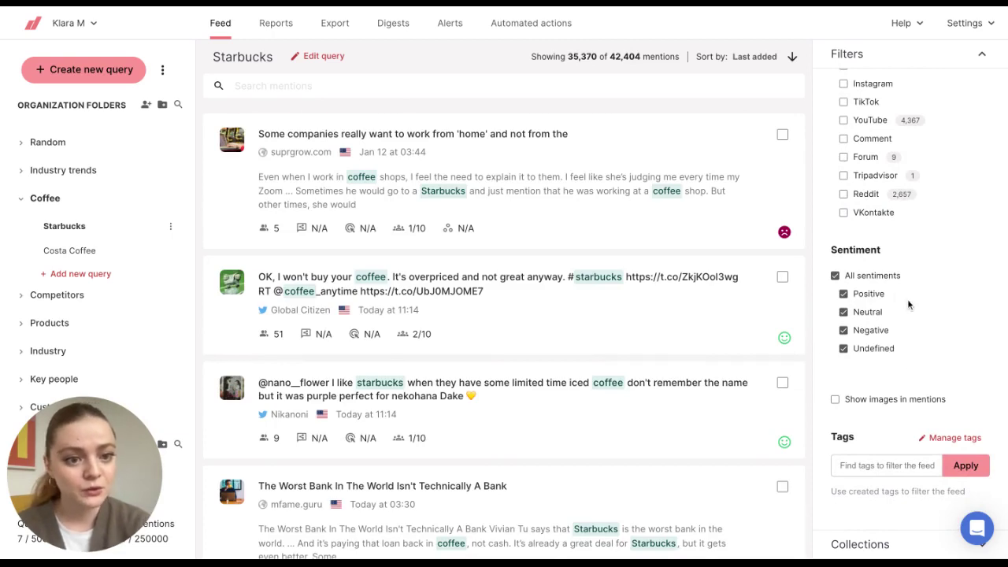
left_click(835, 276)
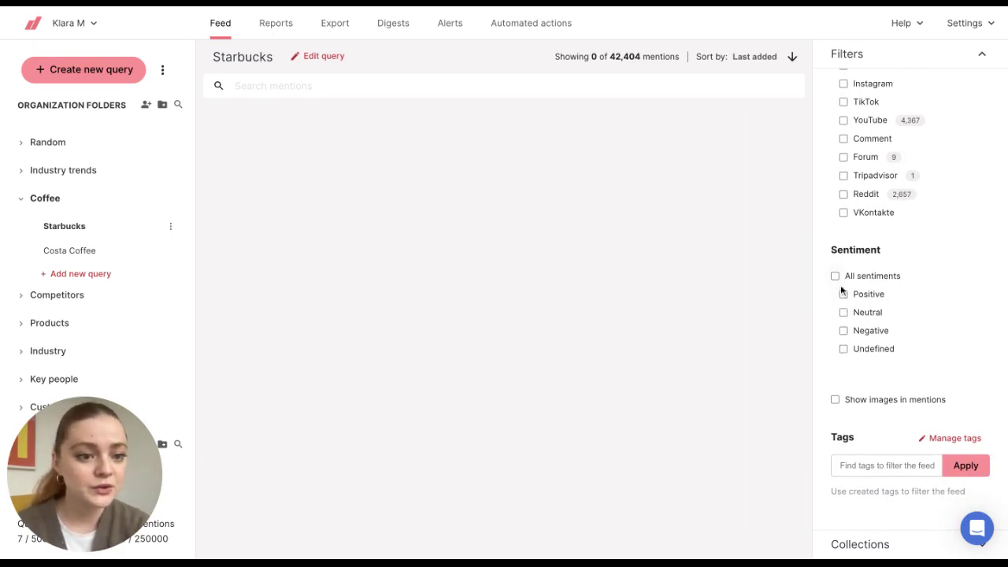
left_click(844, 294)
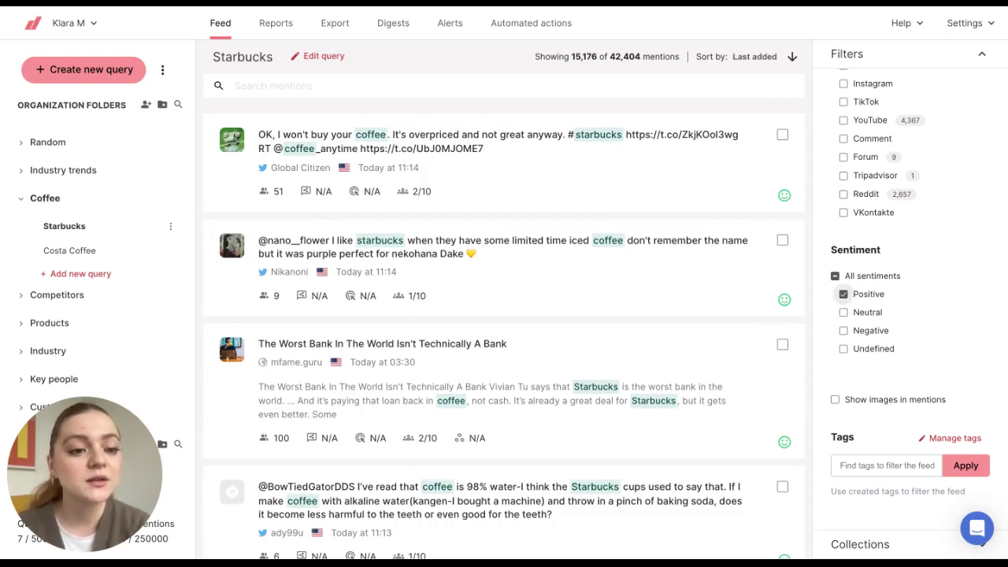
Step: Review the remaining feed filters, from tags, influence score, location and languages to reach, virality, influencers and authors
scroll(955, 344, "down", 3)
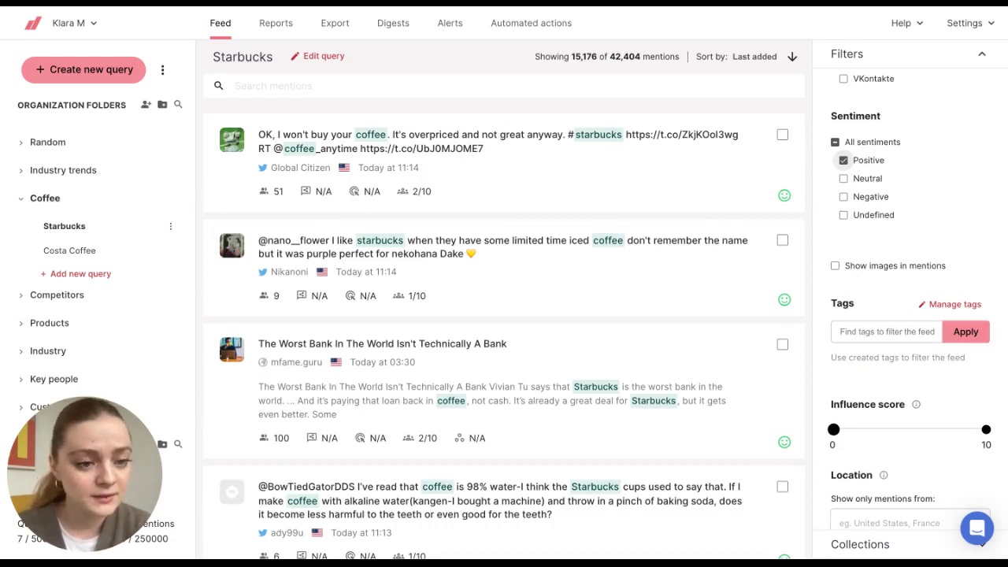
scroll(906, 315, "down", 1)
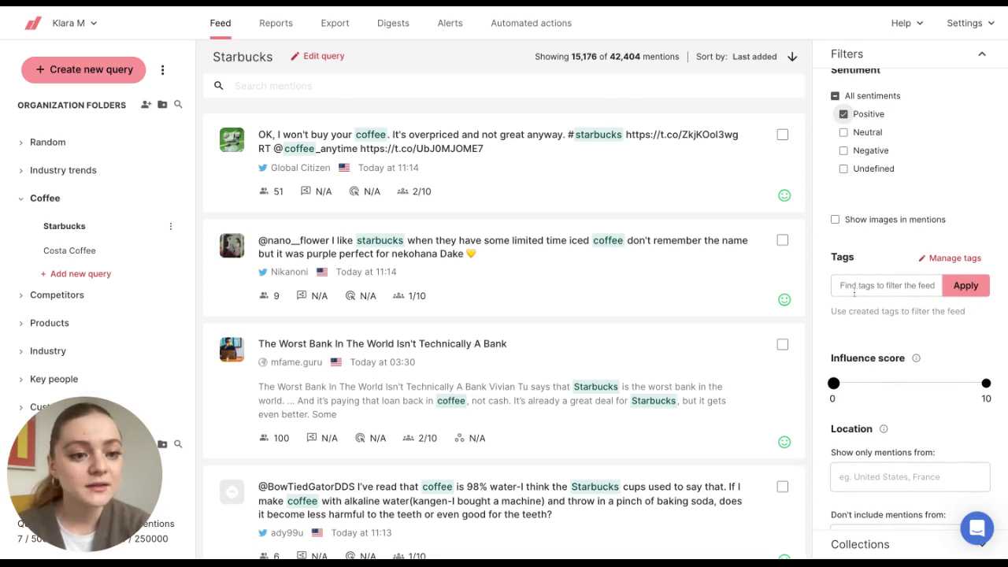
scroll(910, 307, "down", 5)
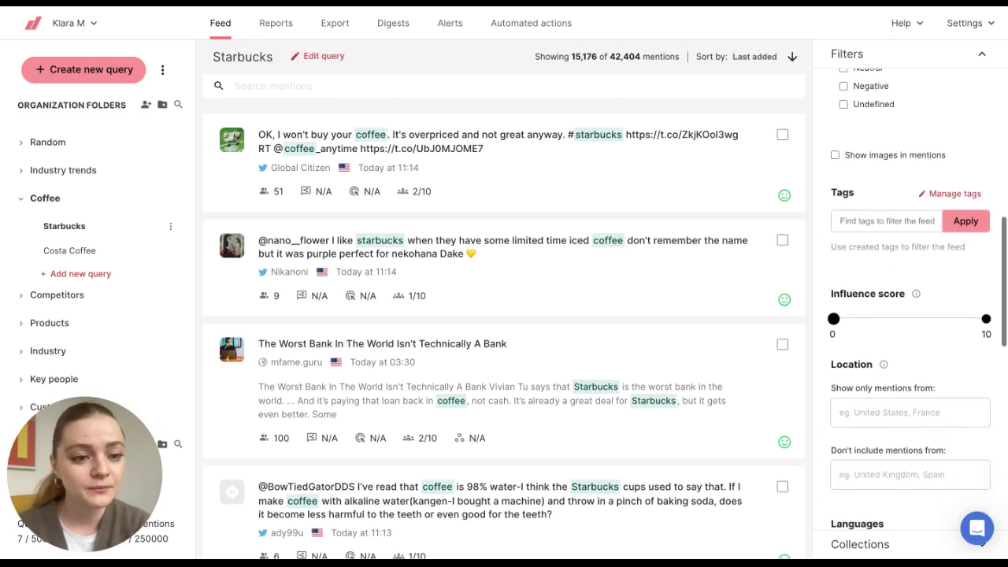
scroll(910, 307, "down", 1)
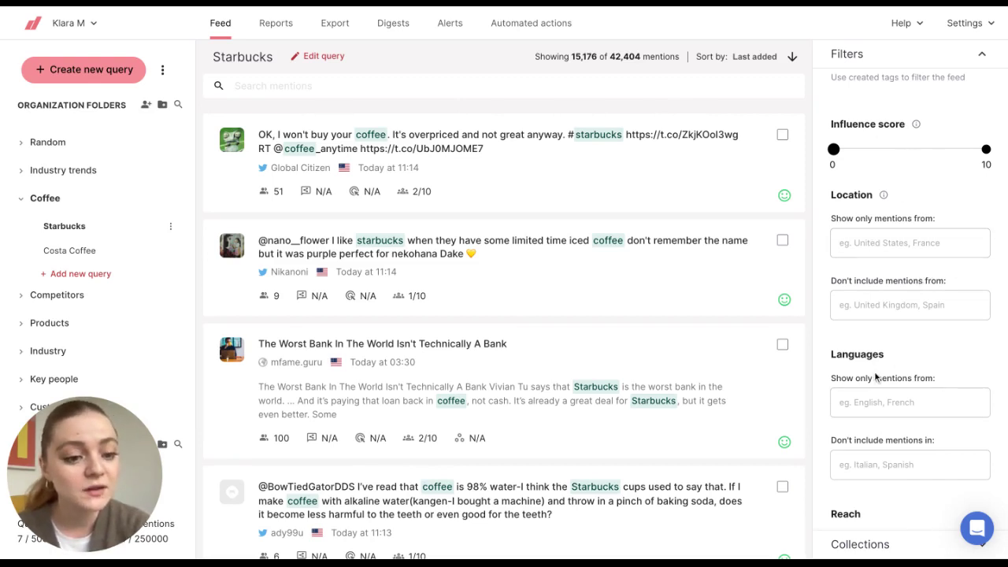
scroll(876, 378, "down", 5)
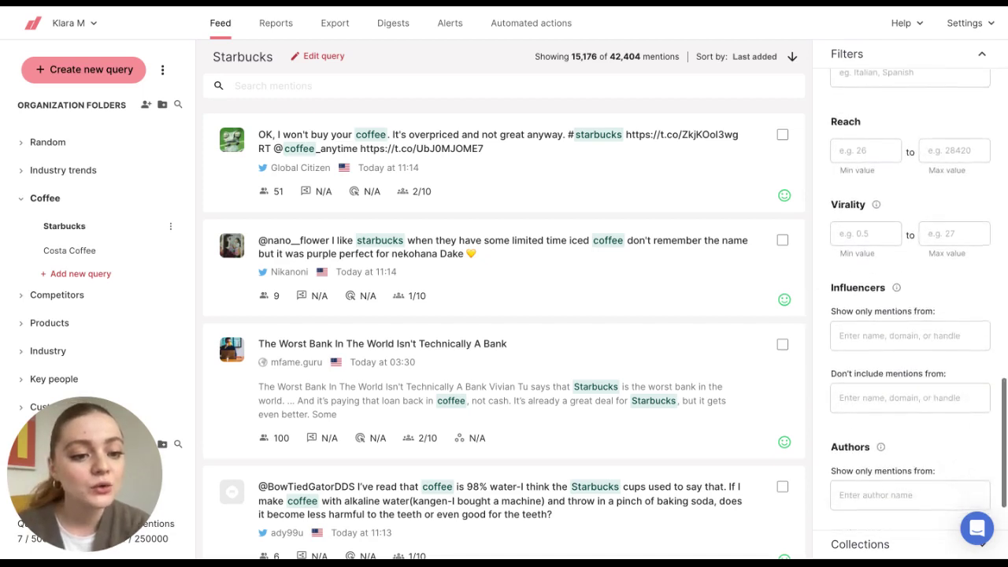